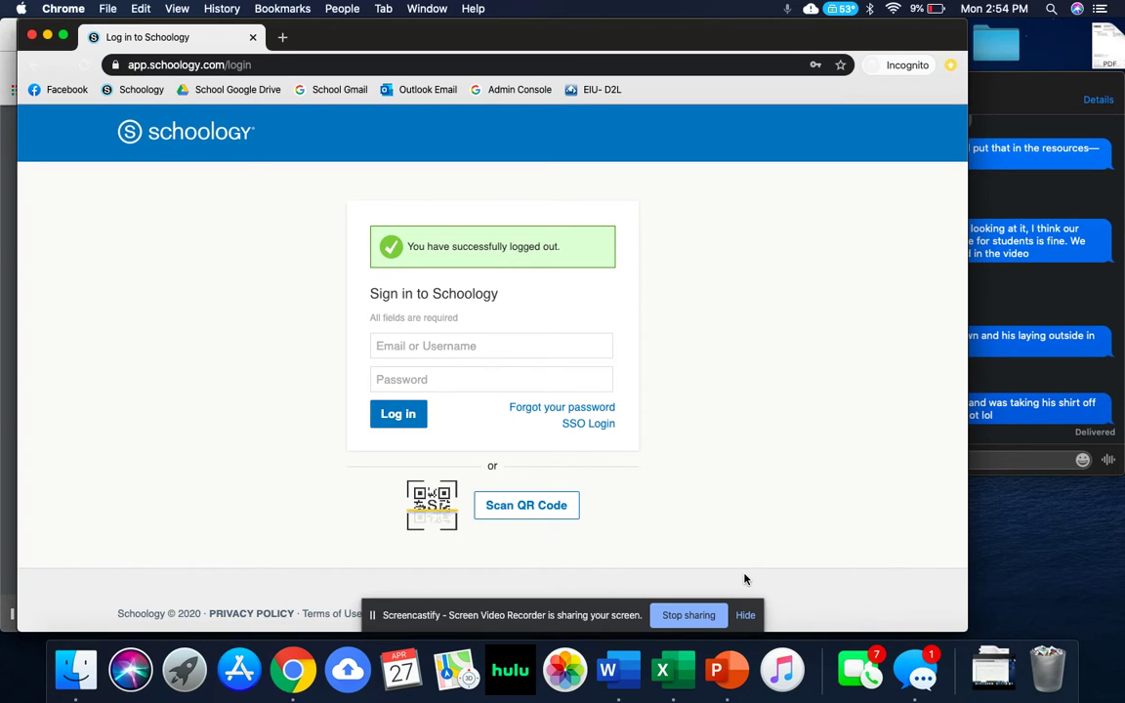
# Step: Sign in with the student username and password, choosing Mattoon Community Unit School District 2 via postal code 61938
pyautogui.click(512, 346)
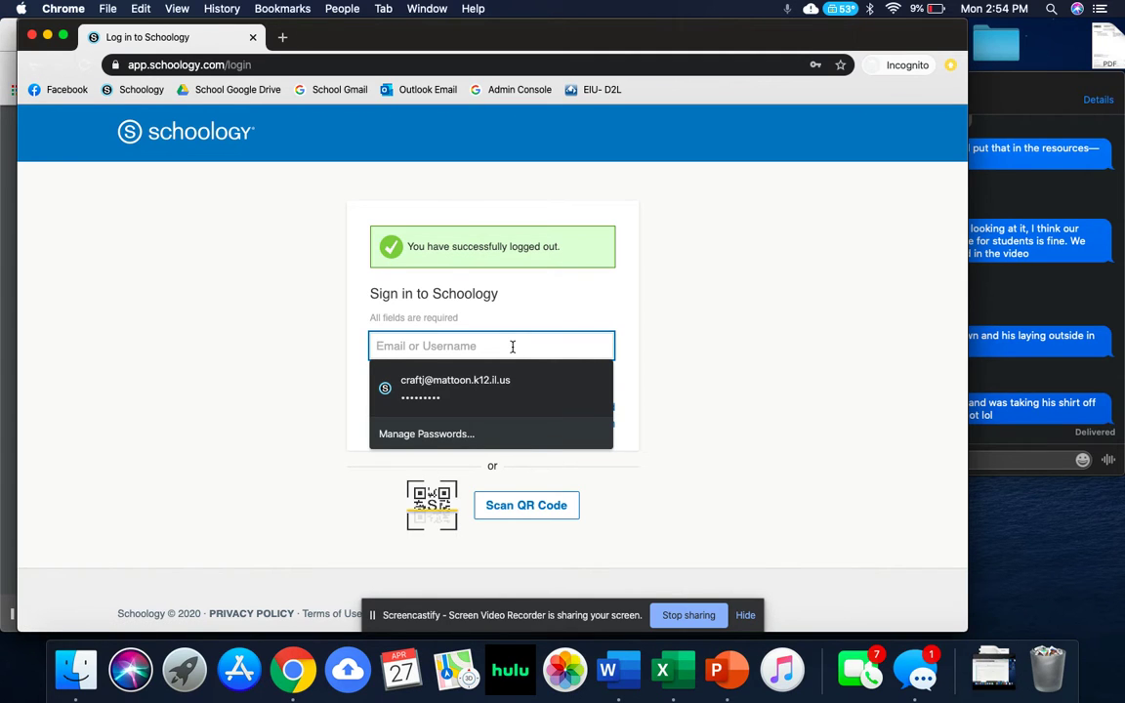
pyautogui.write('pam1')
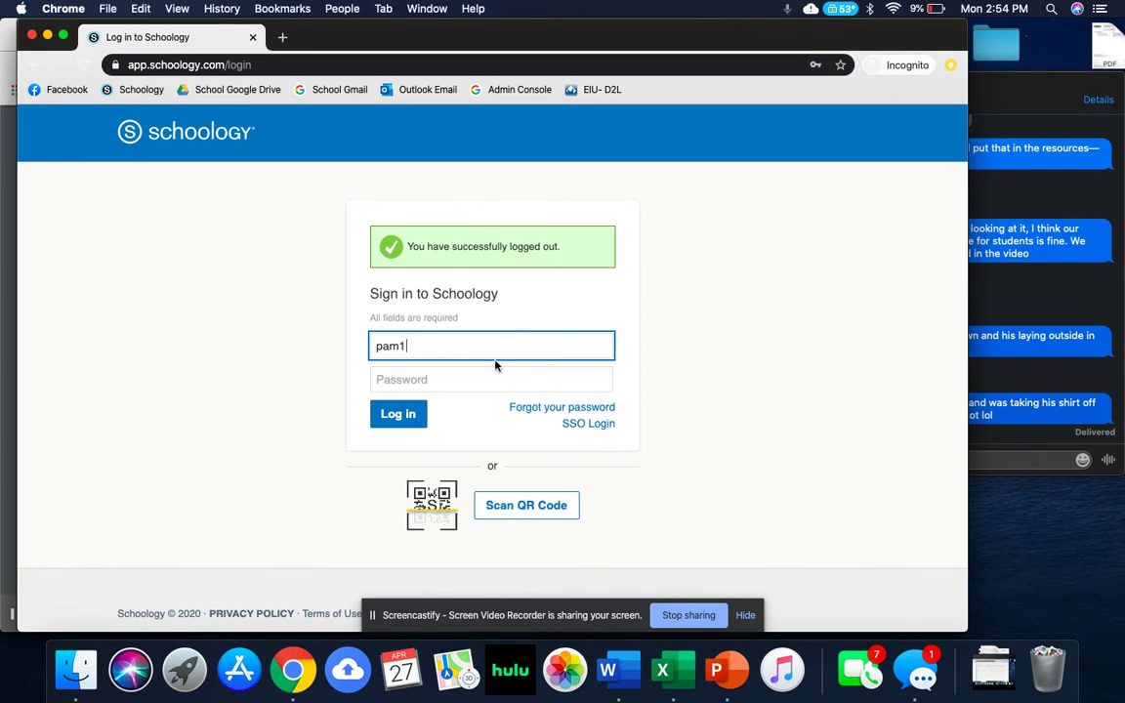
pyautogui.click(441, 375)
pyautogui.write('******')
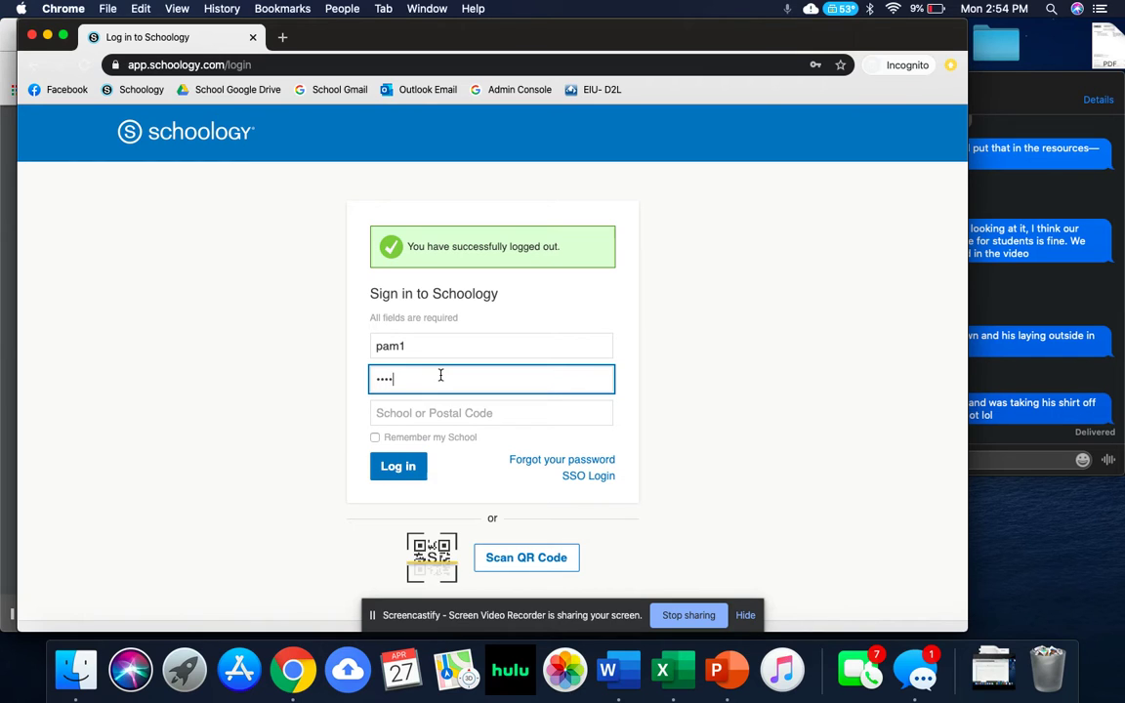
pyautogui.click(399, 418)
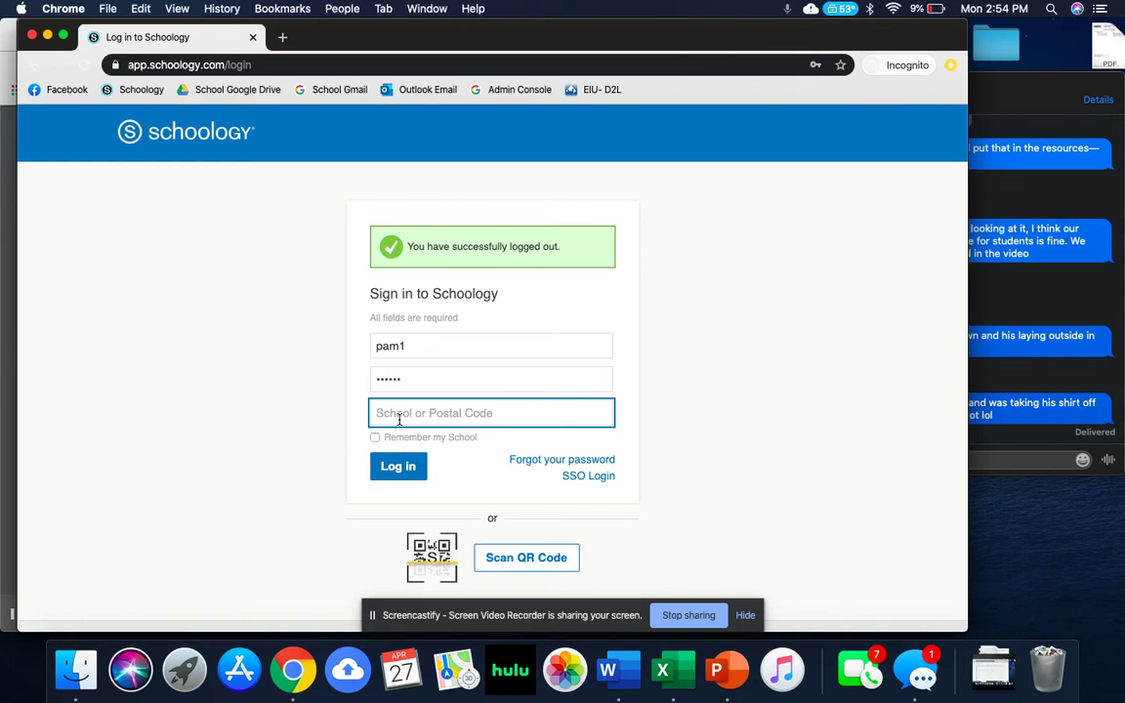
pyautogui.write('61938')
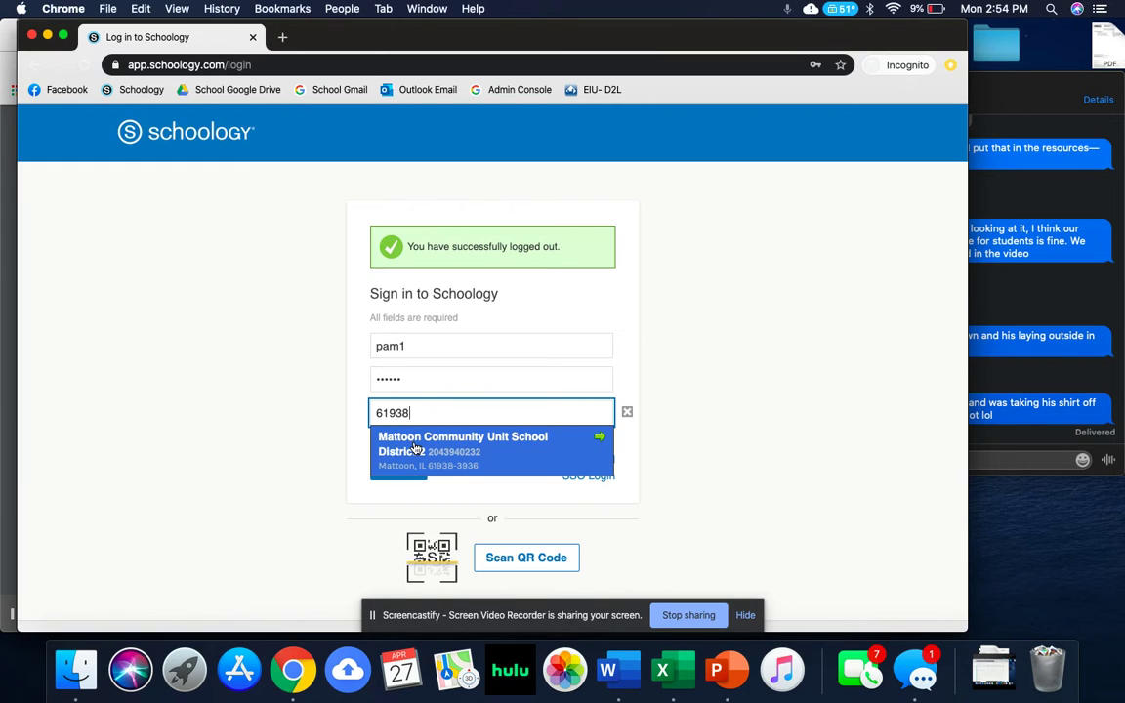
pyautogui.click(416, 444)
pyautogui.click(393, 448)
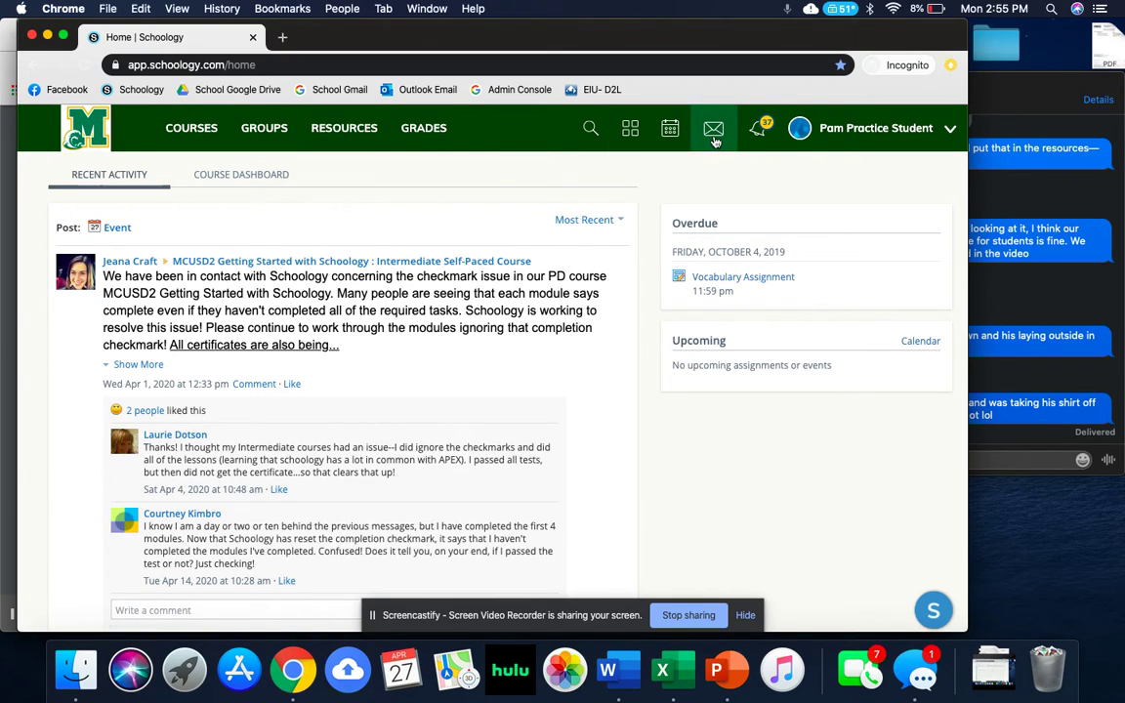
# Step: Open the COURSES panel listing the student's five enrolled courses
pyautogui.click(176, 149)
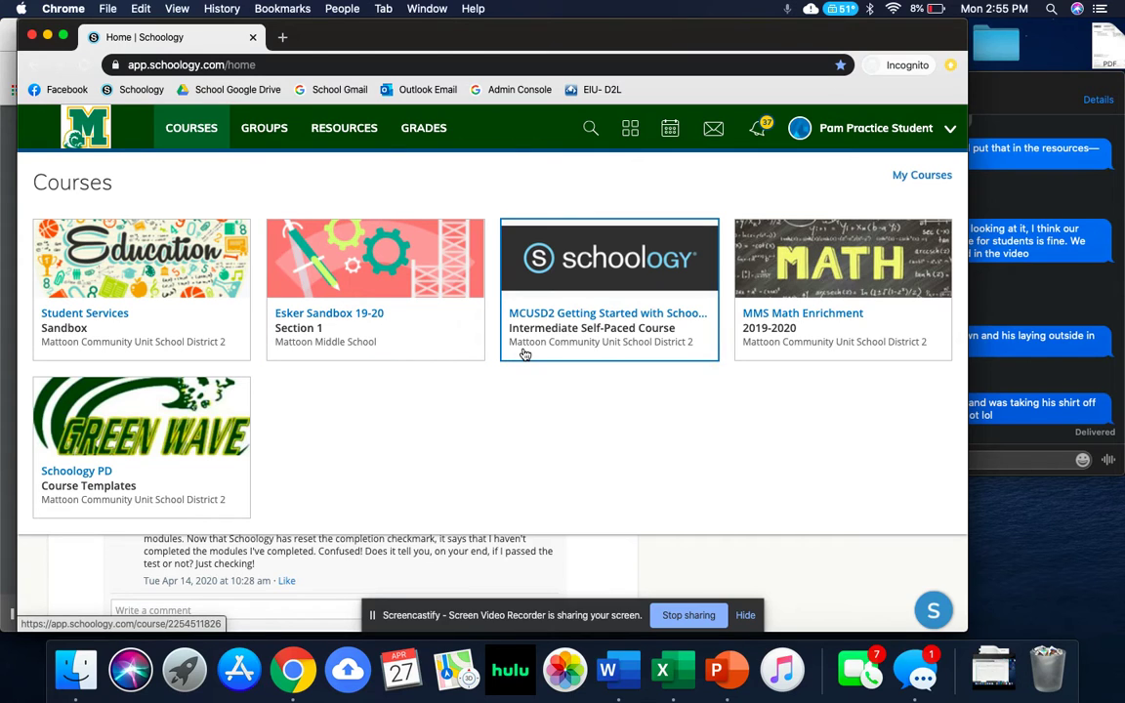
# Step: Open the MMS Math Enrichment course and its Algebra materials folder
pyautogui.click(786, 289)
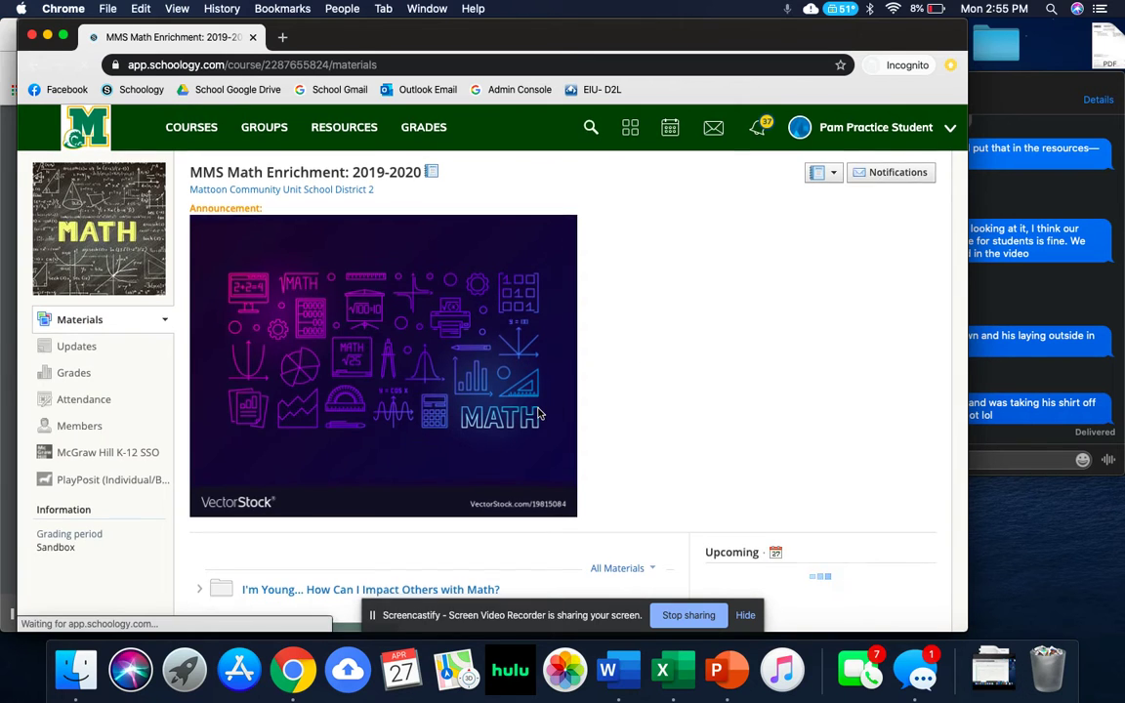
pyautogui.scroll(-3, 538, 415)
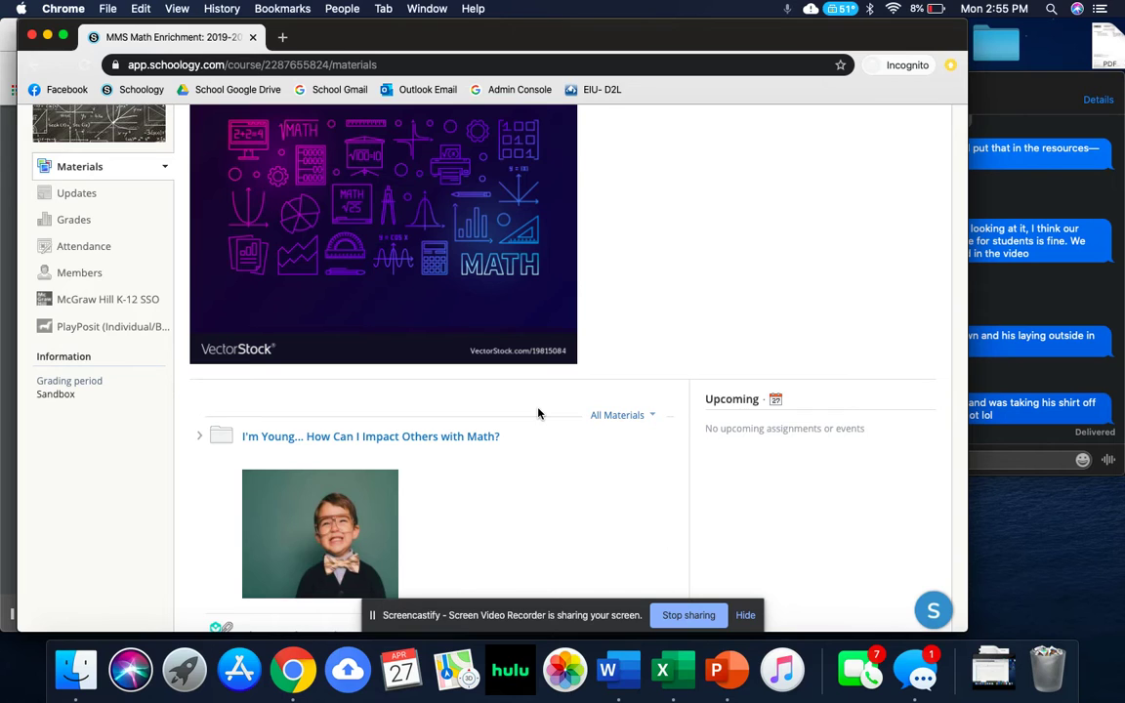
pyautogui.scroll(-4, 538, 415)
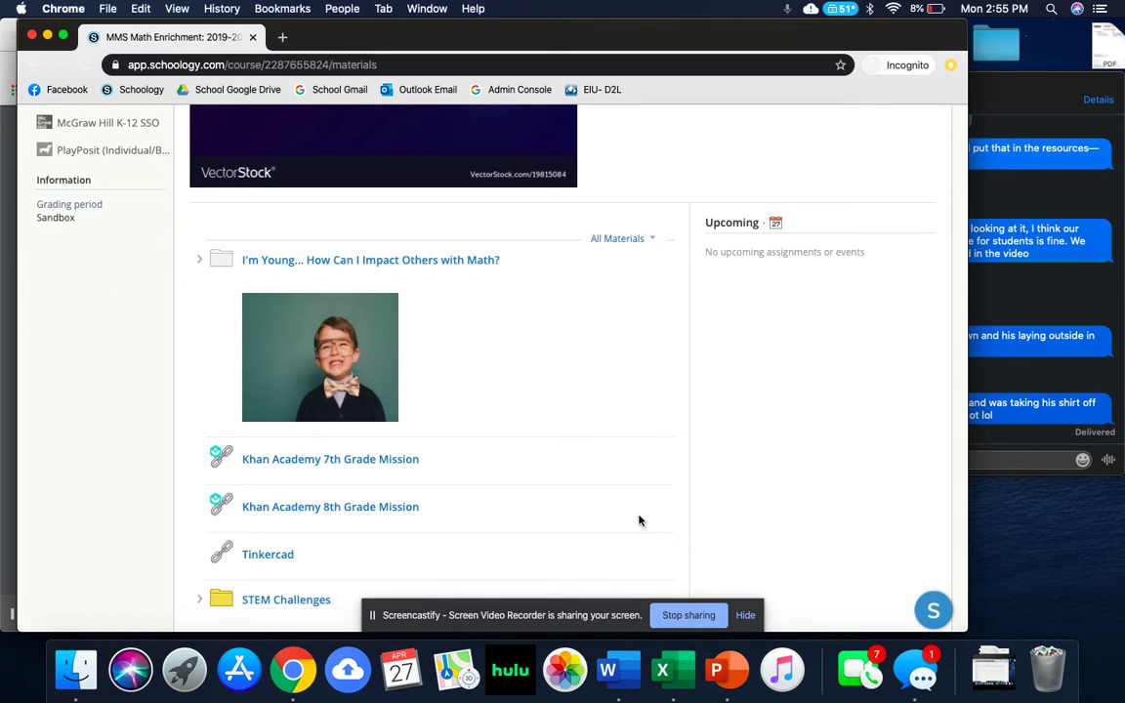
pyautogui.click(744, 616)
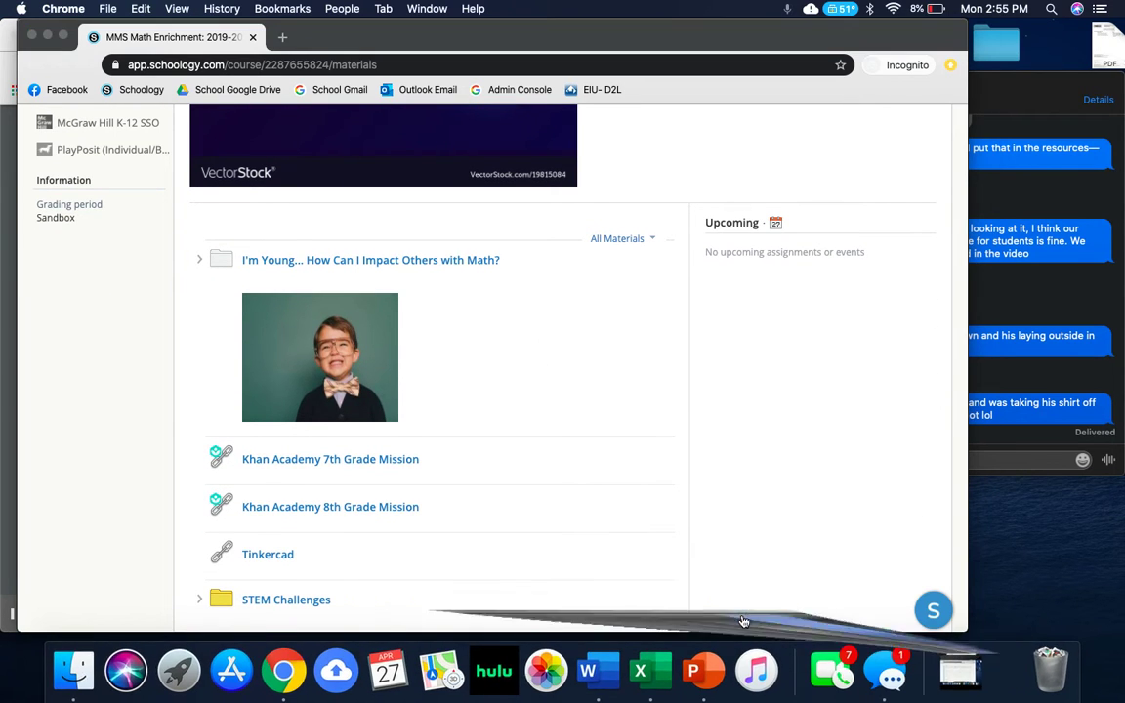
pyautogui.scroll(-3, 515, 518)
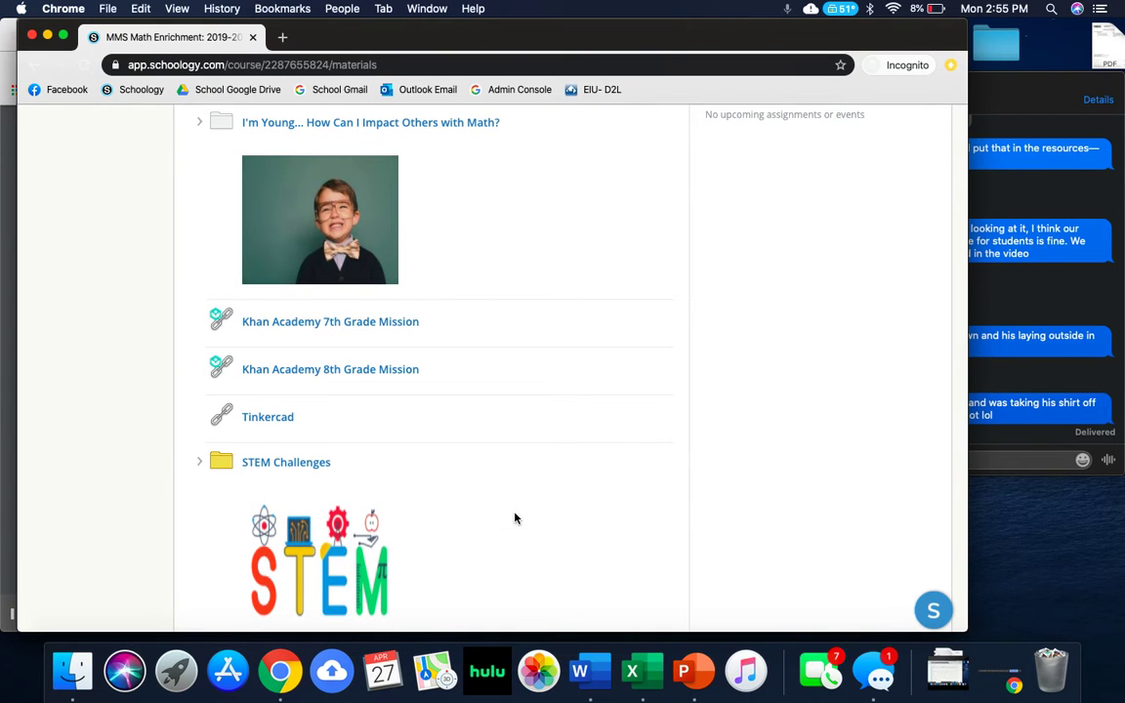
pyautogui.scroll(1, 515, 518)
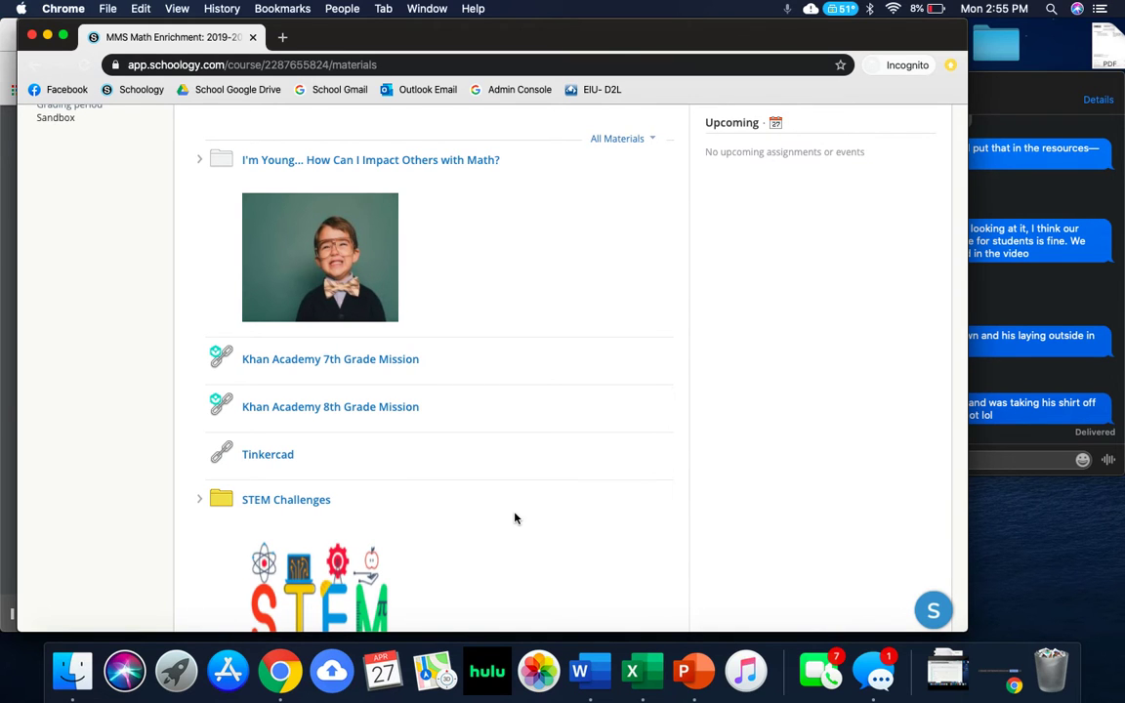
pyautogui.scroll(-14, 515, 518)
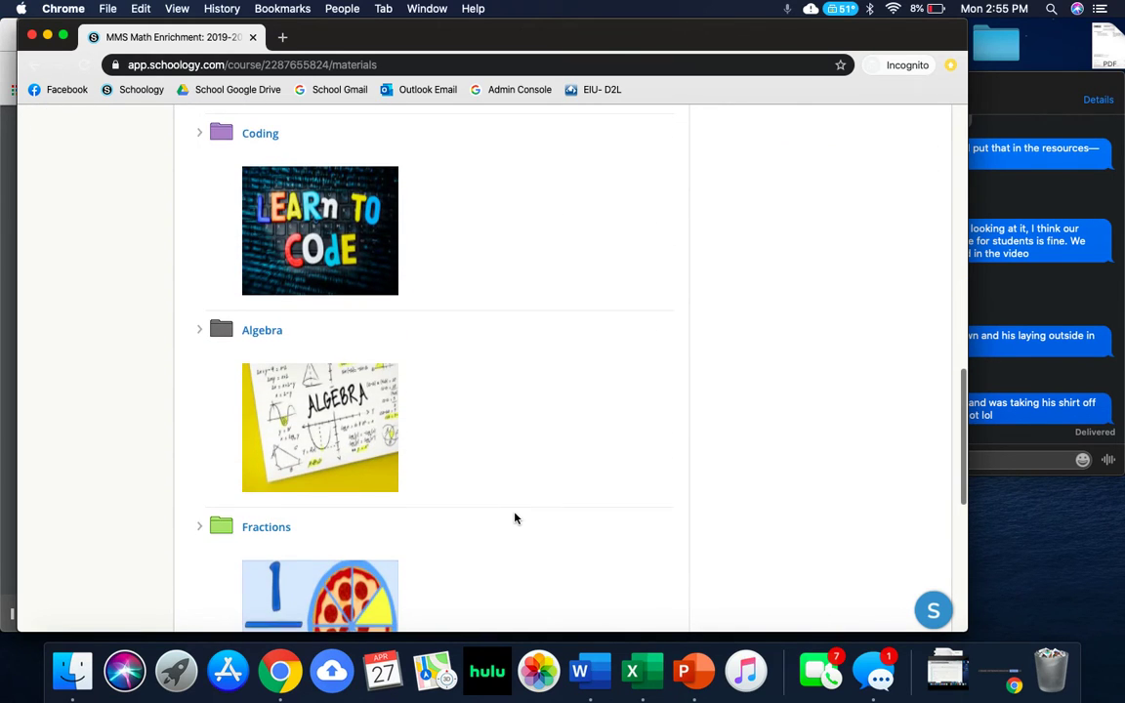
pyautogui.click(266, 332)
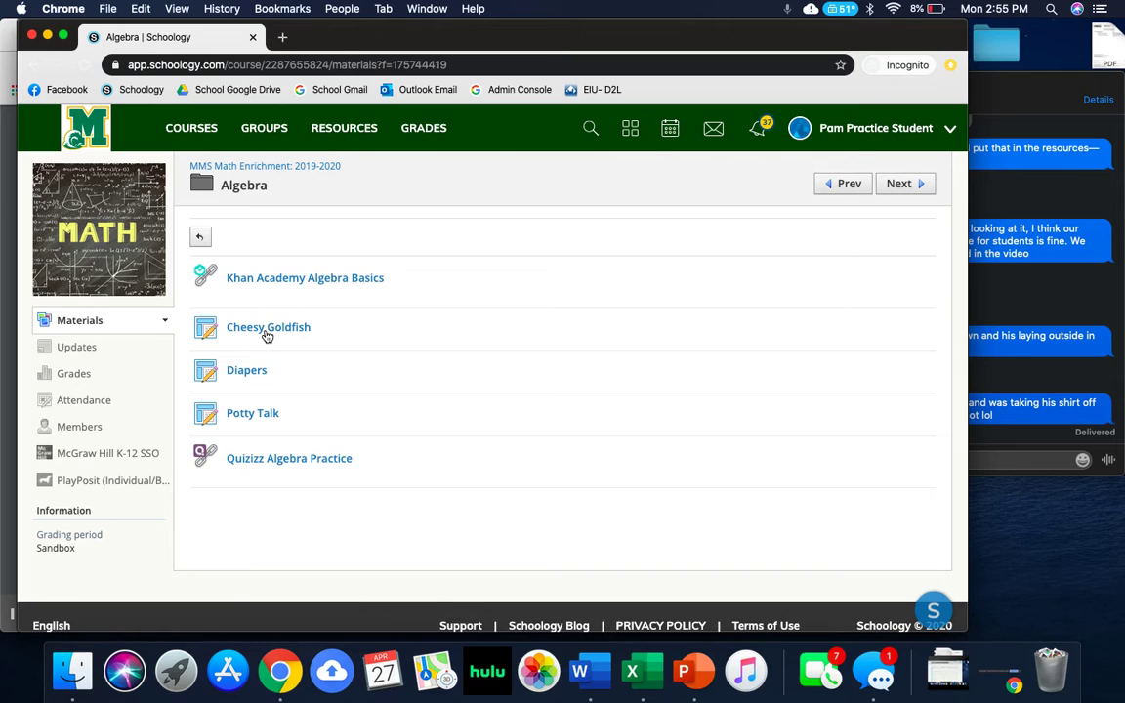
# Step: Open the Cheesy Goldfish assignment and view its My Document tab
pyautogui.click(267, 332)
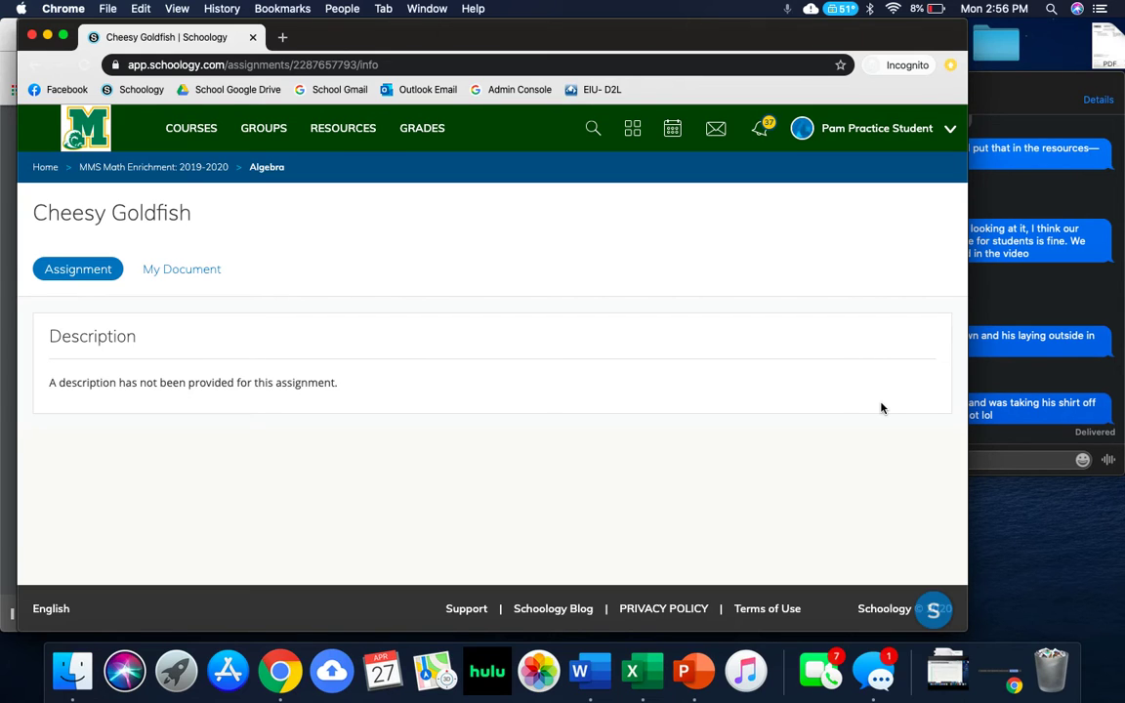
pyautogui.click(205, 281)
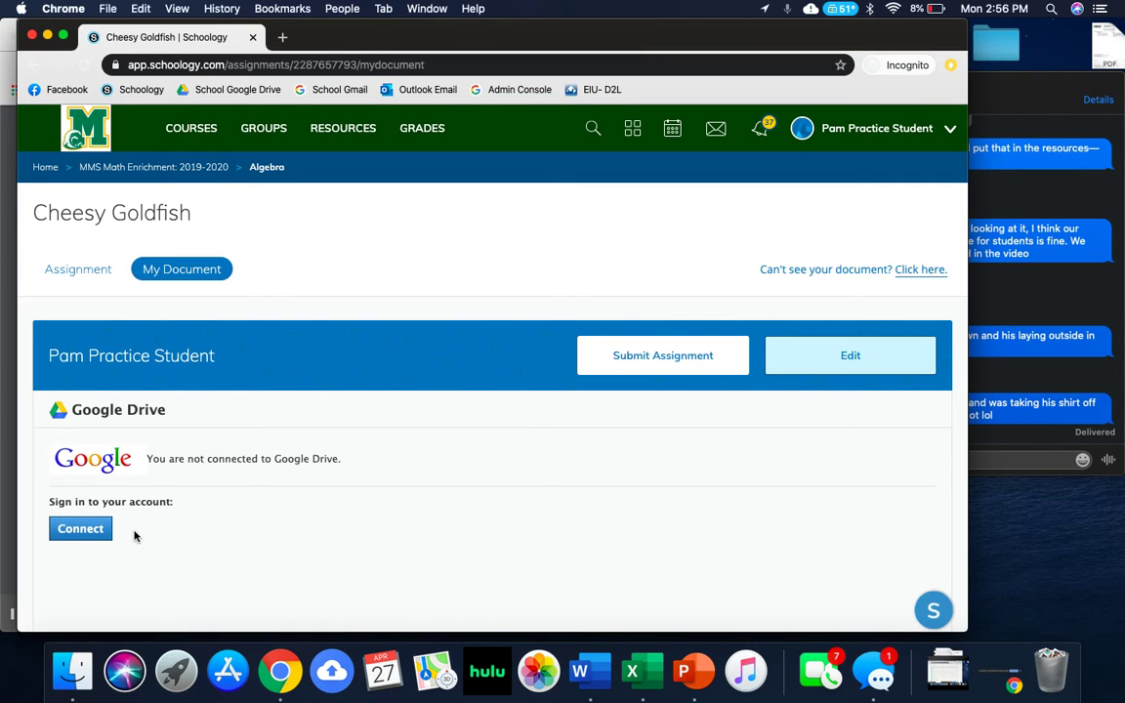
# Step: Connect the student's Google account and allow Schoology access to Google Drive files
pyautogui.click(80, 529)
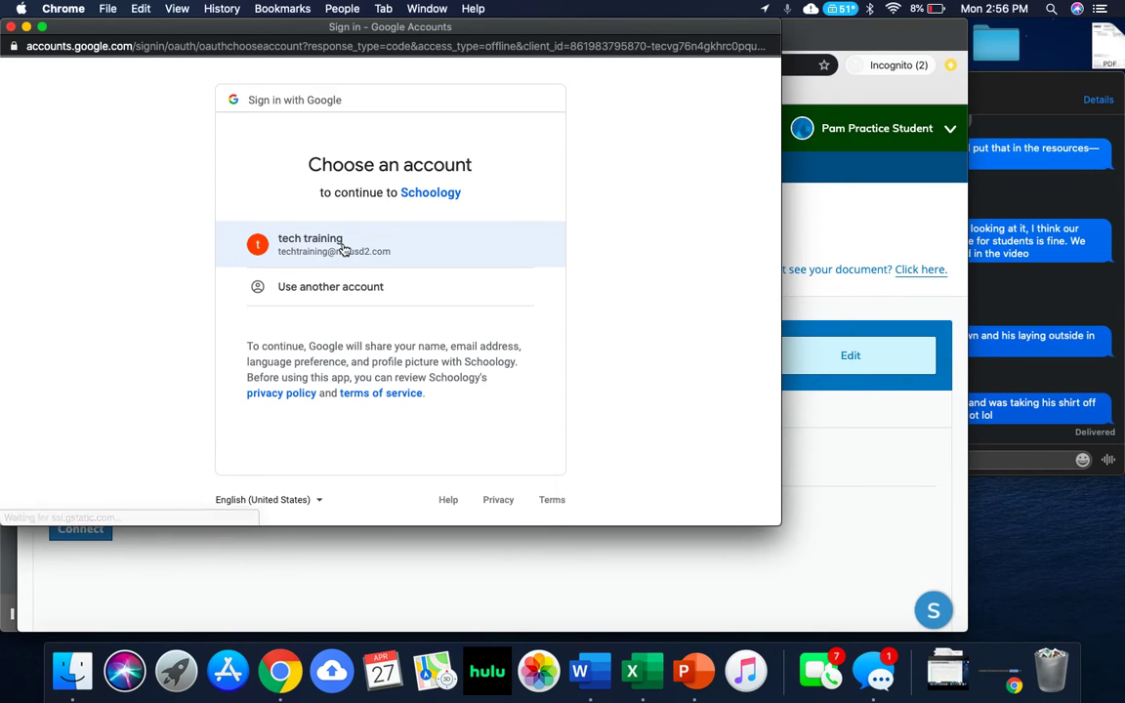
pyautogui.click(342, 252)
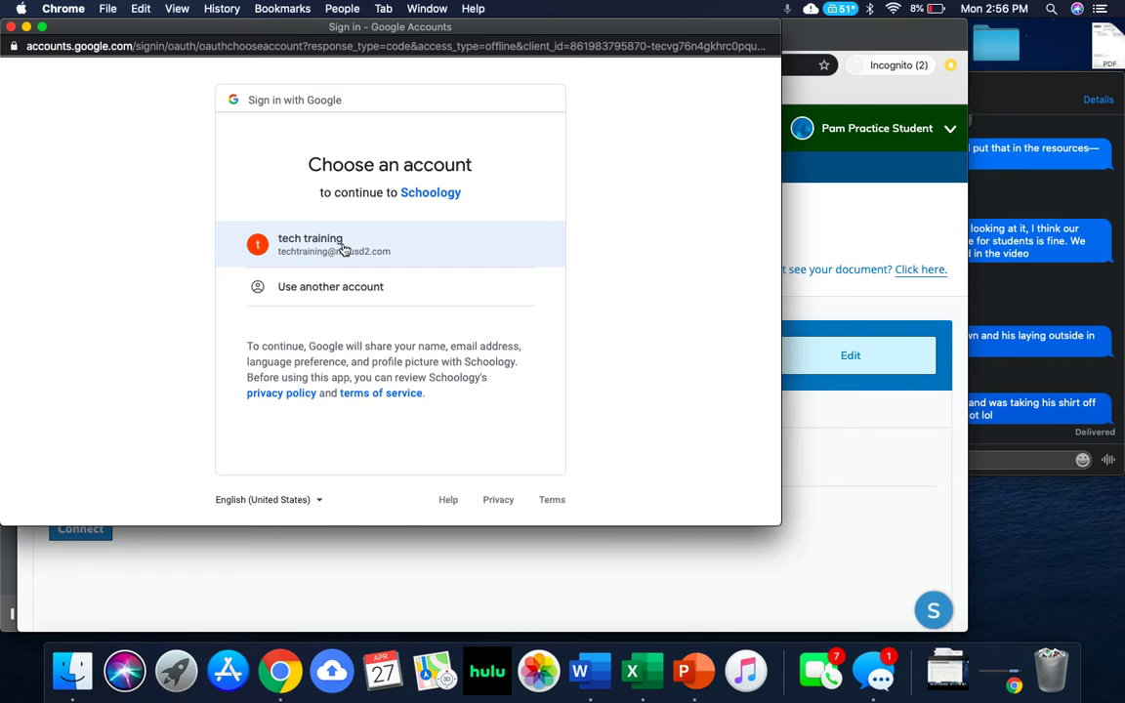
pyautogui.click(344, 250)
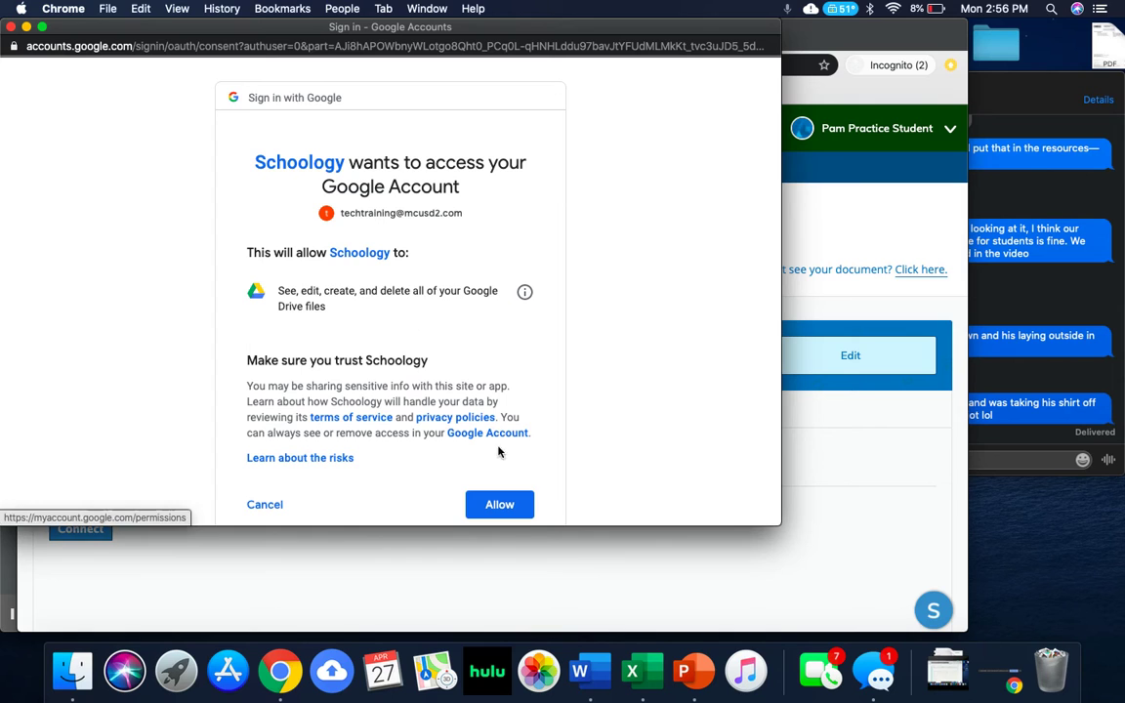
pyautogui.click(499, 505)
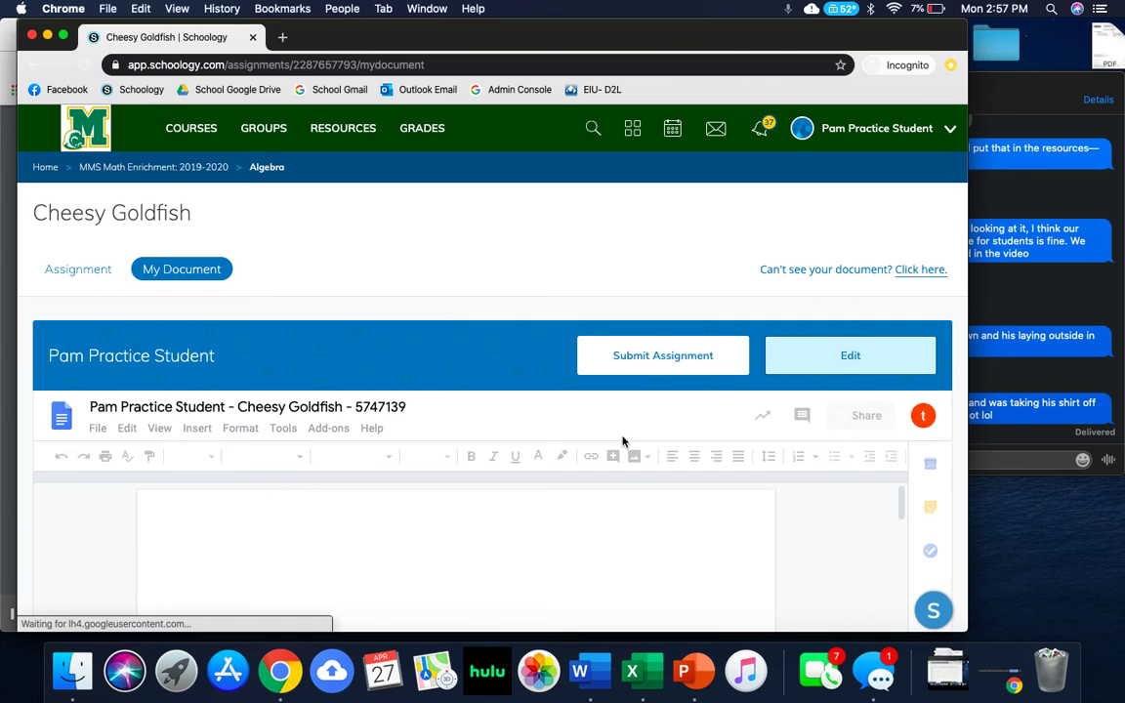
# Step: Start submitting the Cheesy Goldfish doc, then close the confirmation without submitting
pyautogui.click(674, 359)
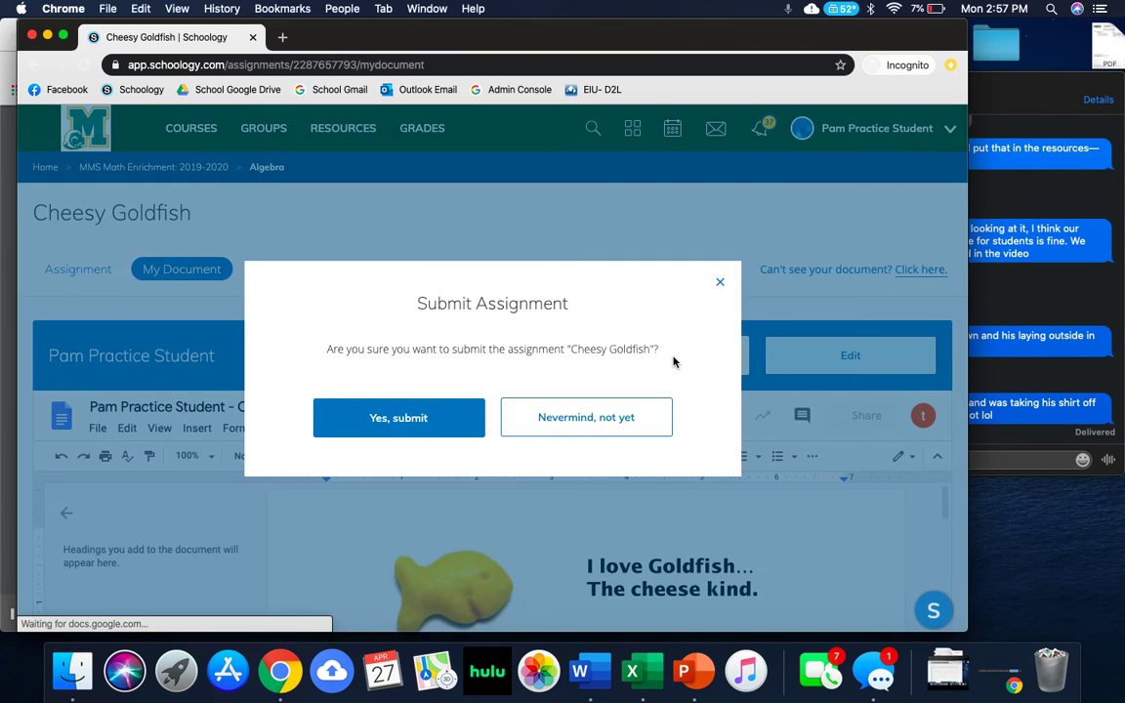
pyautogui.click(433, 439)
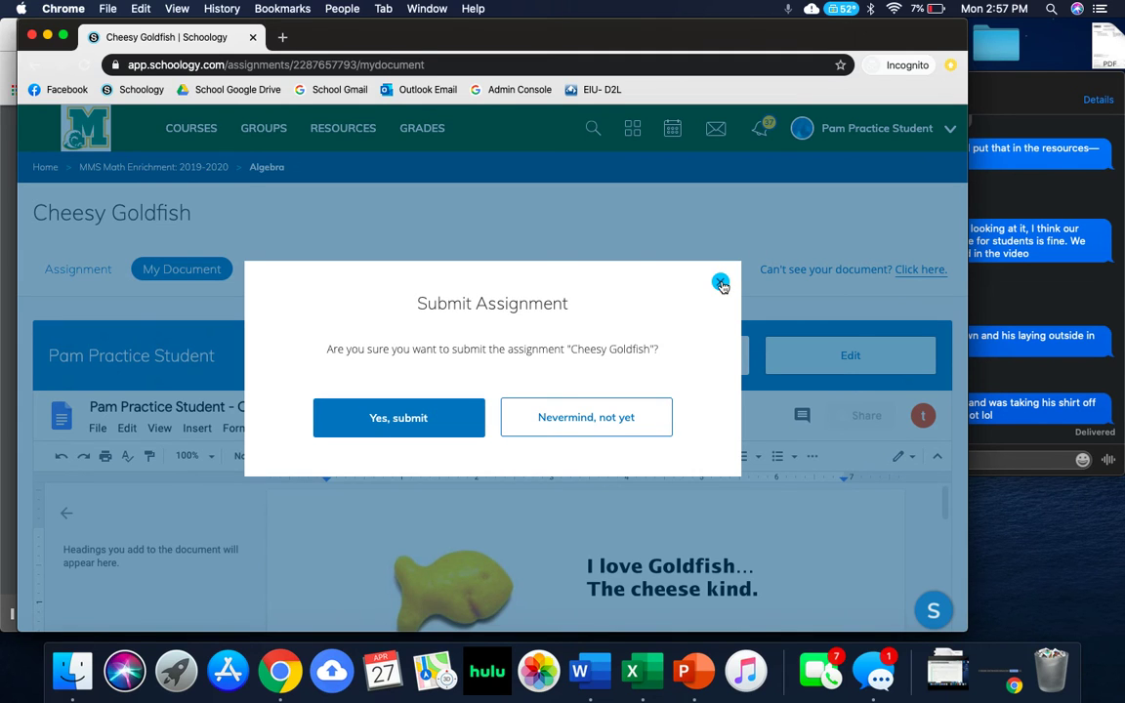
pyautogui.click(721, 284)
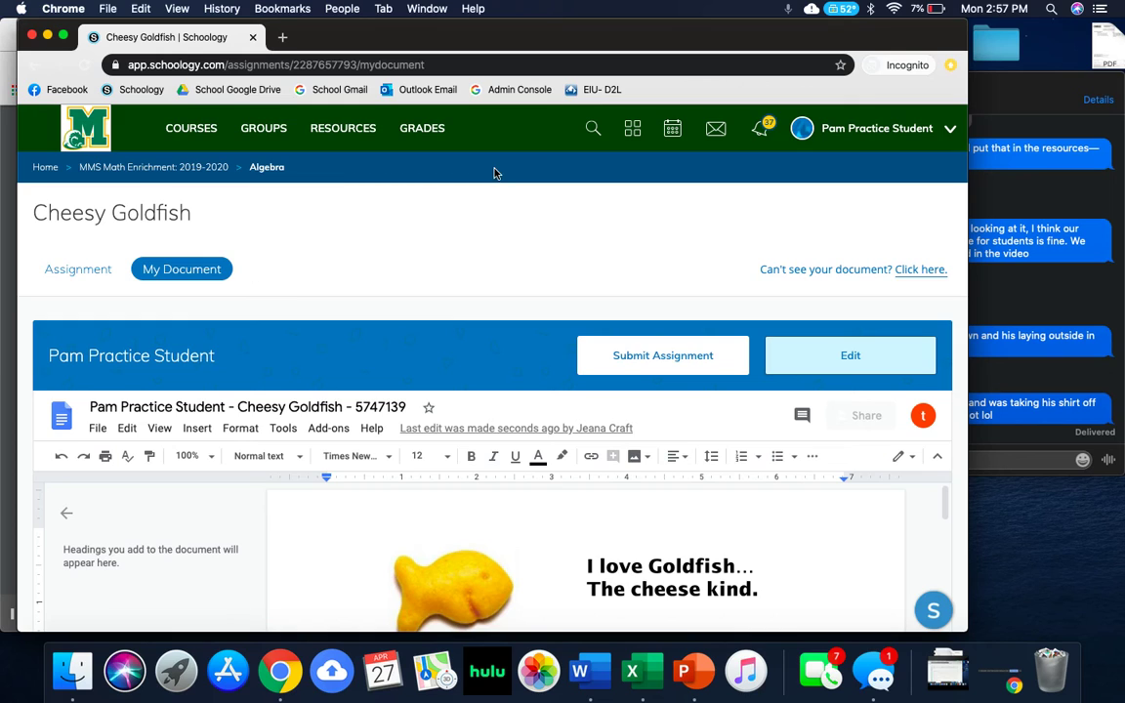
# Step: Check the GROUPS page for joined groups, then bring up the GRADES options
pyautogui.click(264, 143)
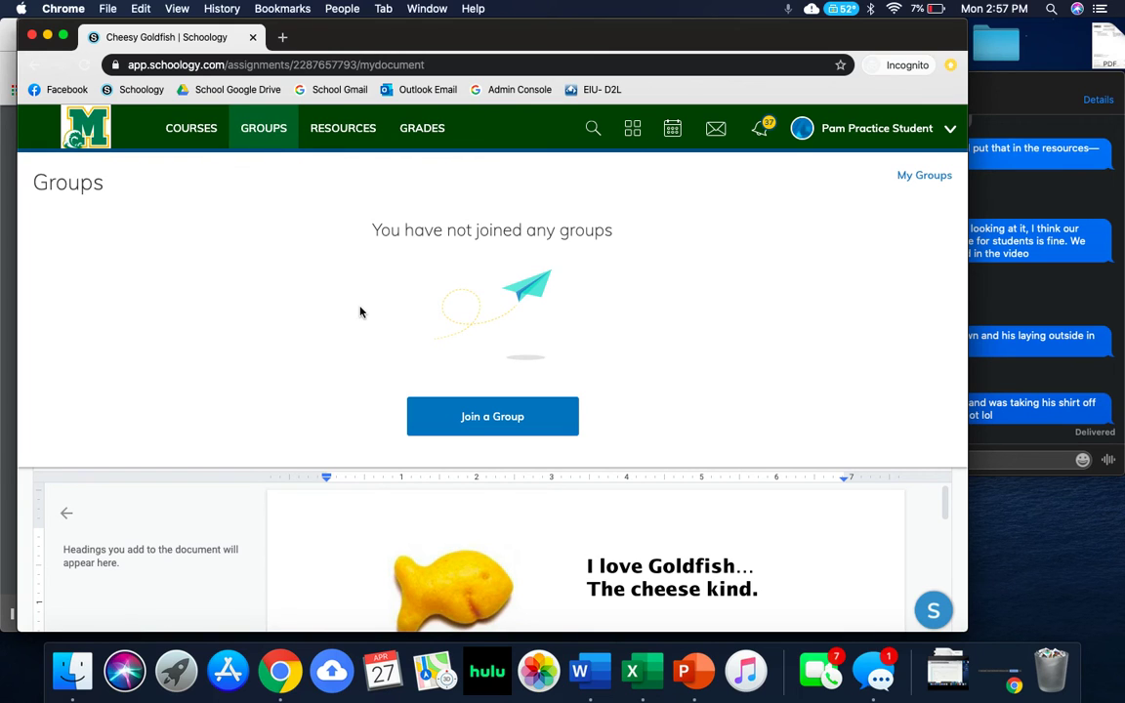
pyautogui.click(422, 134)
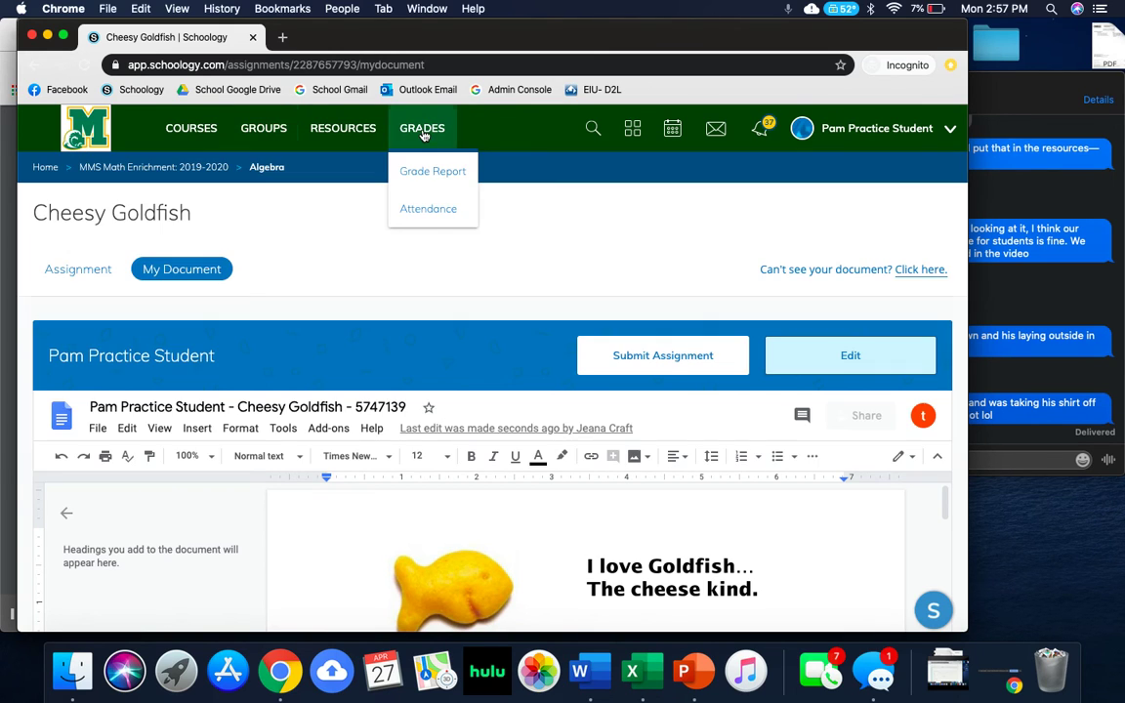
# Step: Open the Grade Report and expand MMS Math Enrichment: 2019-2020 to show its Sandbox Participation assignments
pyautogui.click(435, 178)
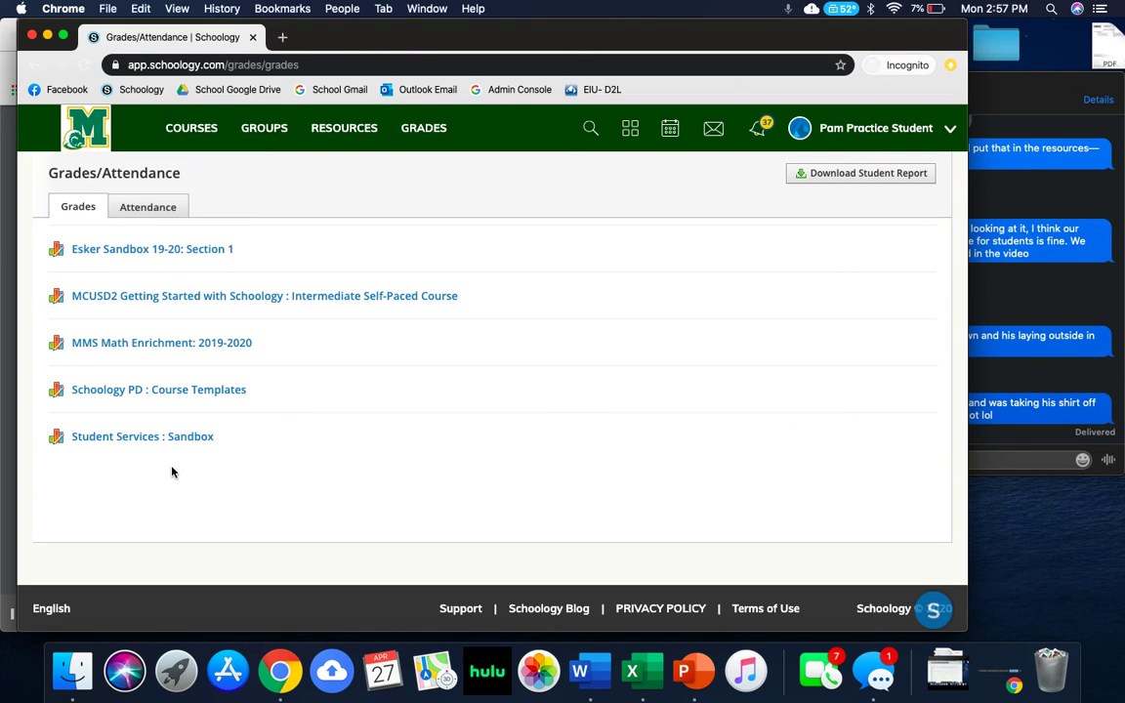
pyautogui.click(194, 348)
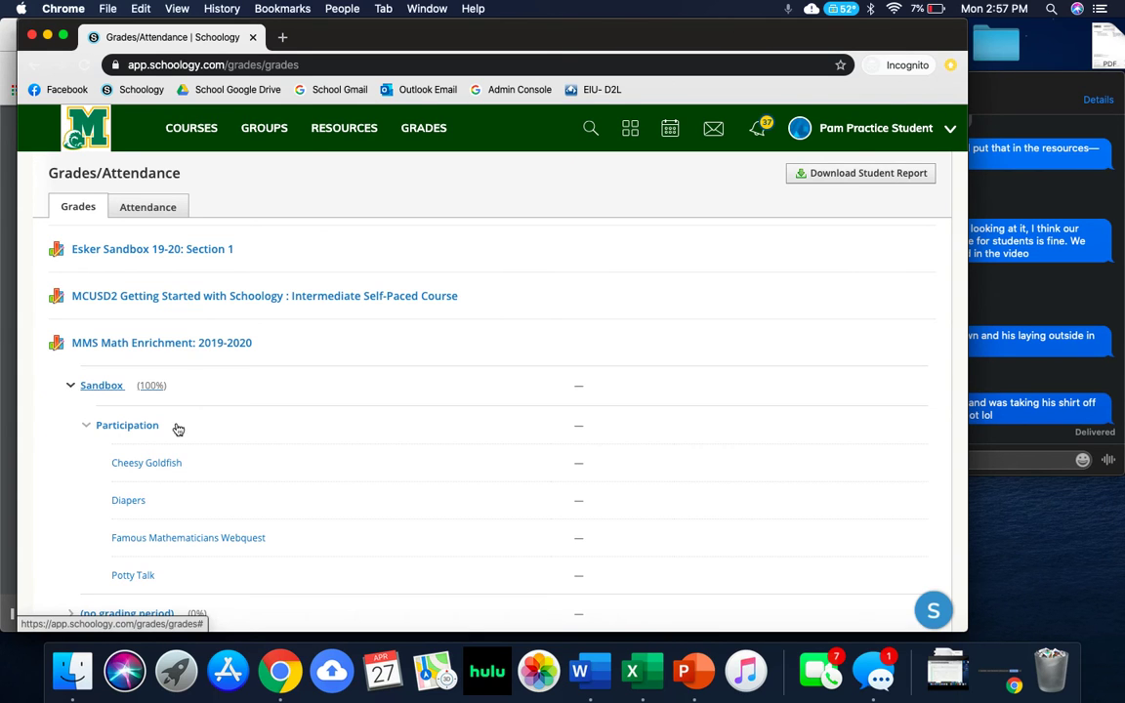
pyautogui.scroll(-1, 164, 492)
pyautogui.scroll(1, 164, 491)
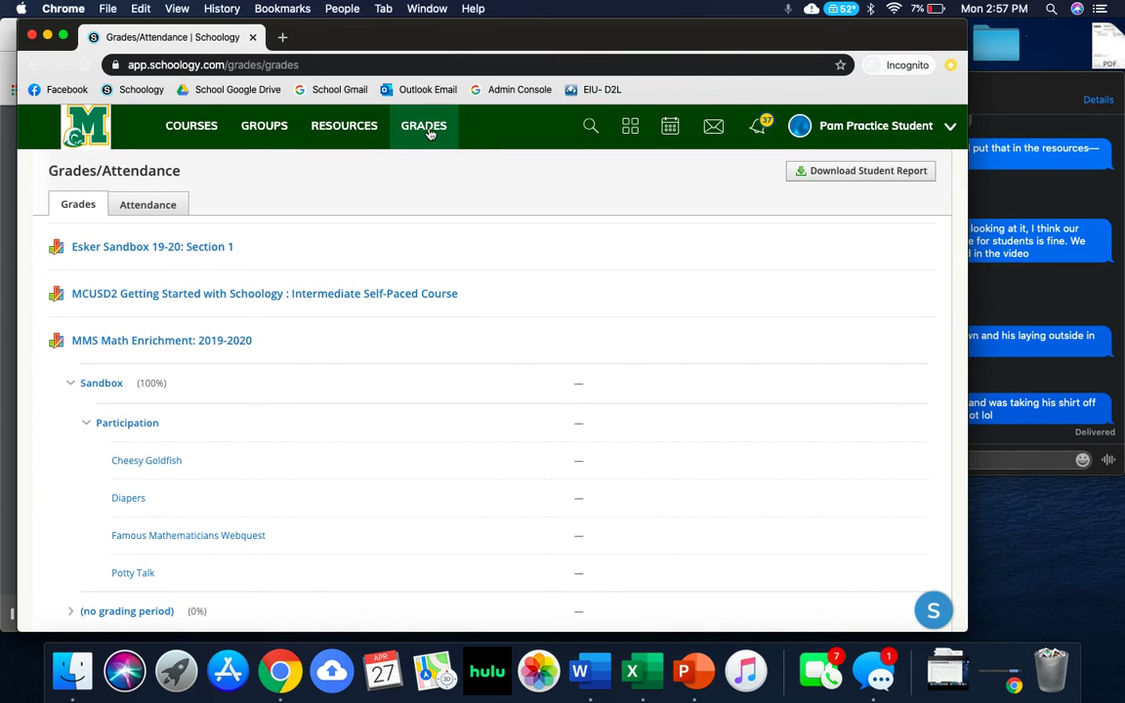
pyautogui.click(714, 130)
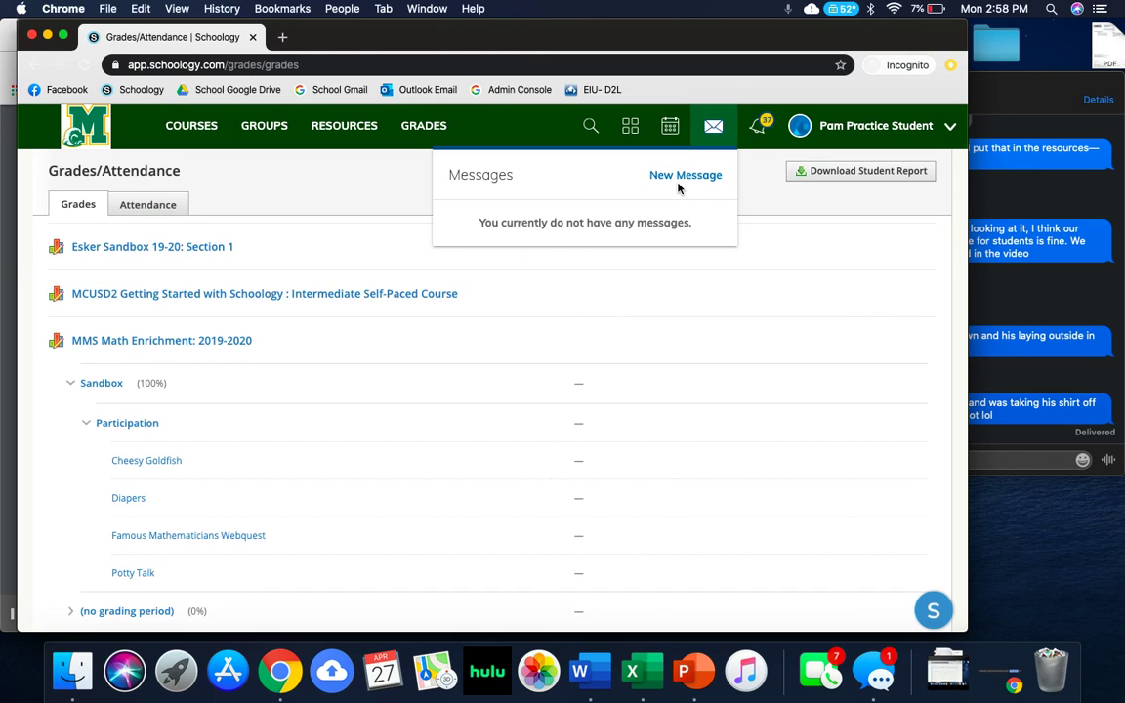
pyautogui.click(716, 130)
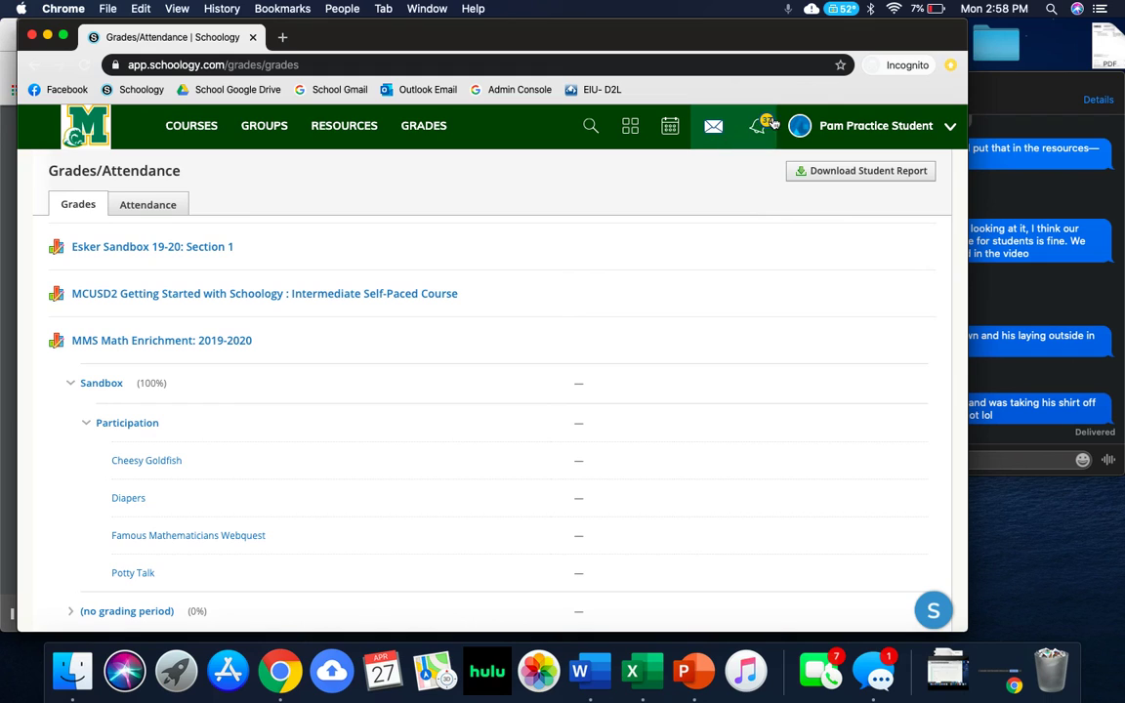